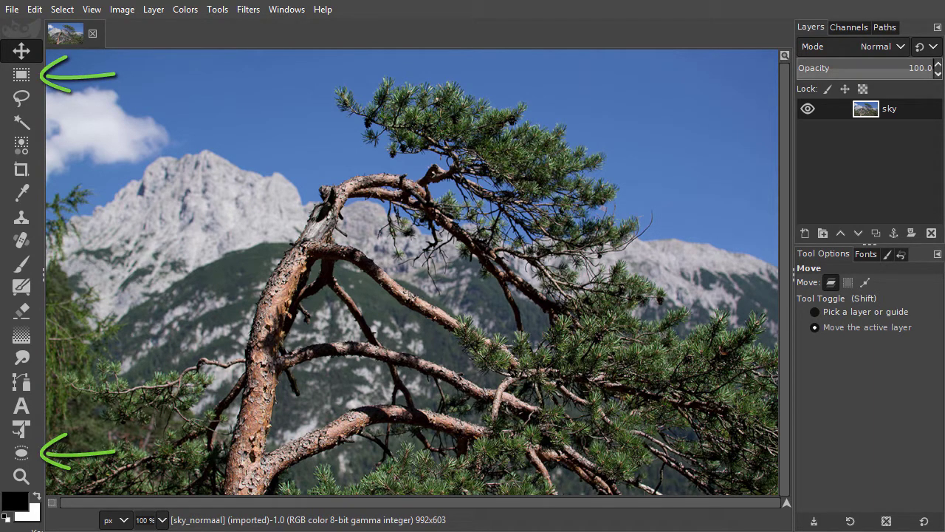
Create a new blank 800 × 500 image and pick the Rectangle Select tool.
click(12, 10)
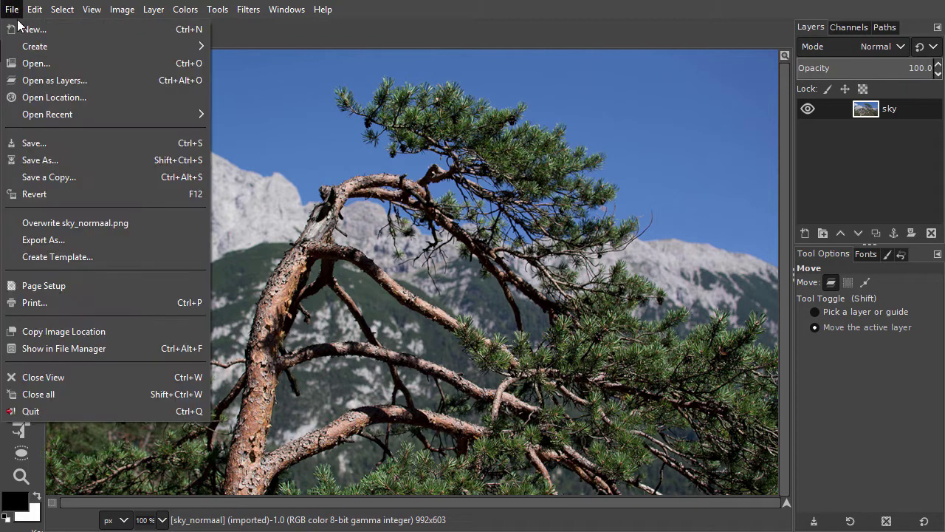
click(28, 28)
double_click(347, 175)
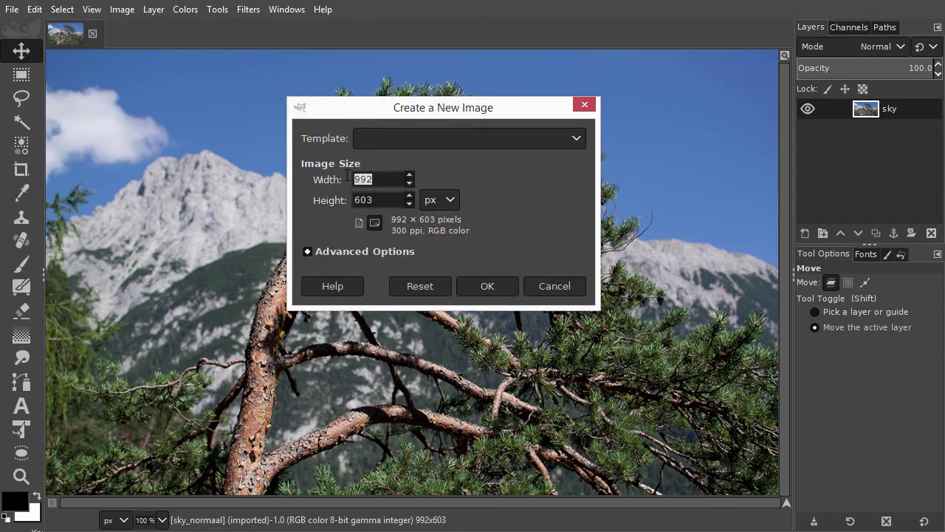
text(800)
key(Tab)
text(50)
click(471, 284)
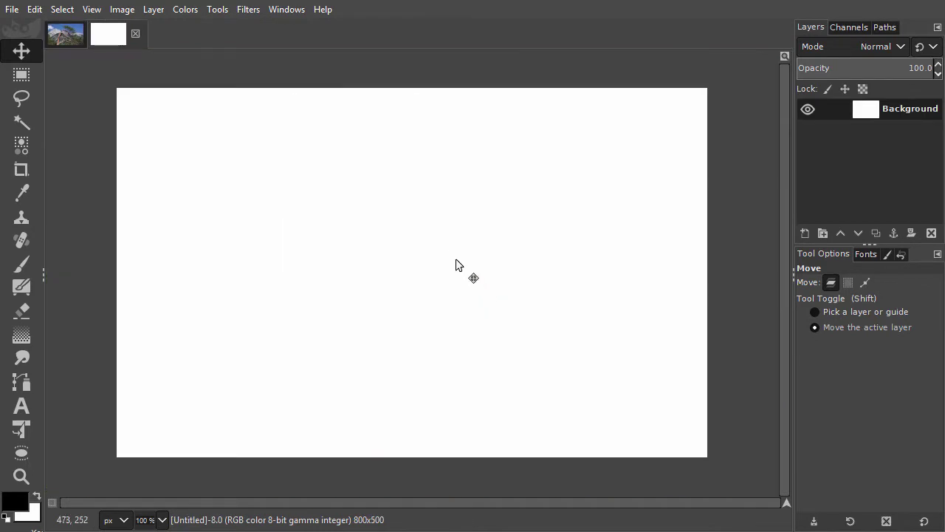
click(31, 75)
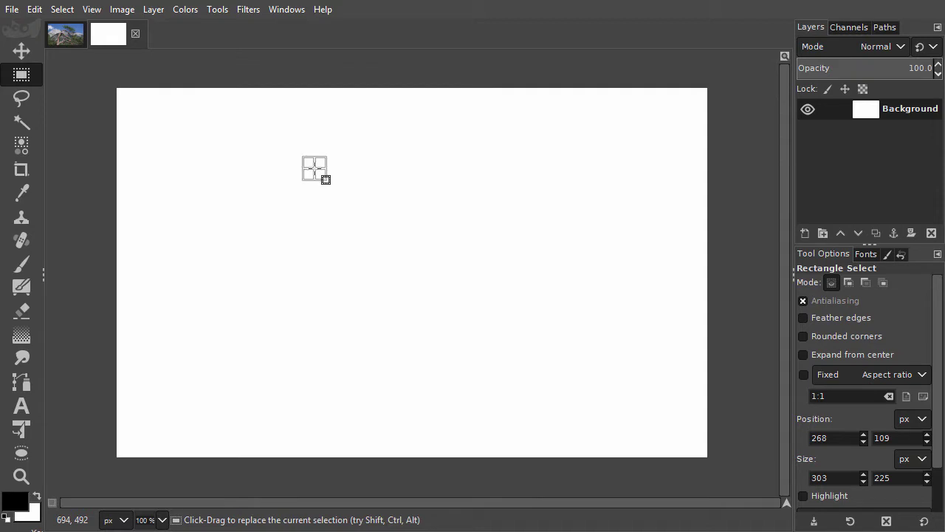
Drag a 303 × 225 rectangular selection across the centre of the canvas.
drag(315, 169, 538, 335)
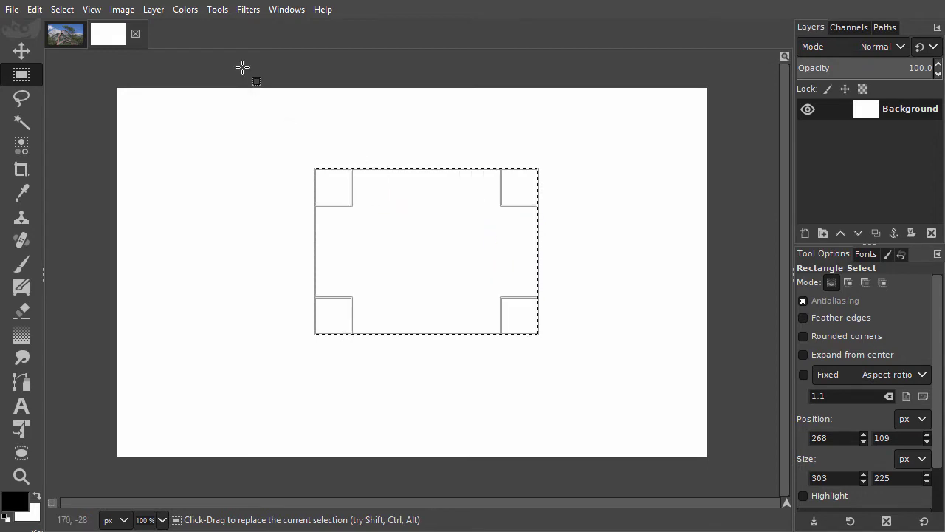
Preview greying the selection by lowering the Levels output white, cancel it, then deselect everything.
click(184, 11)
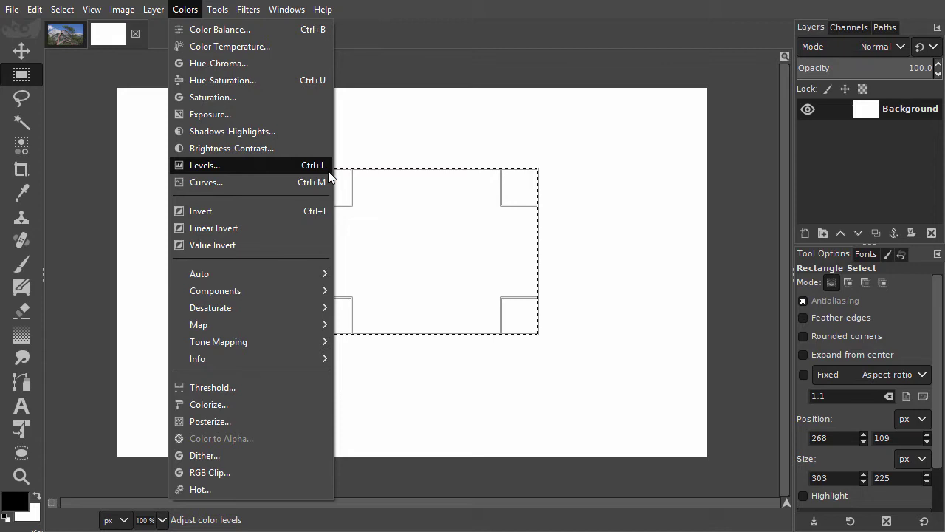
click(282, 166)
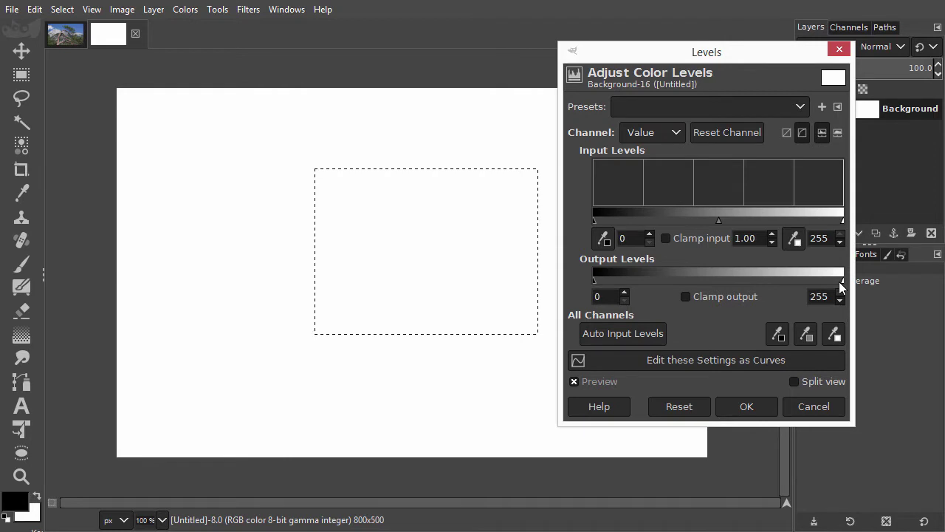
drag(839, 282, 773, 276)
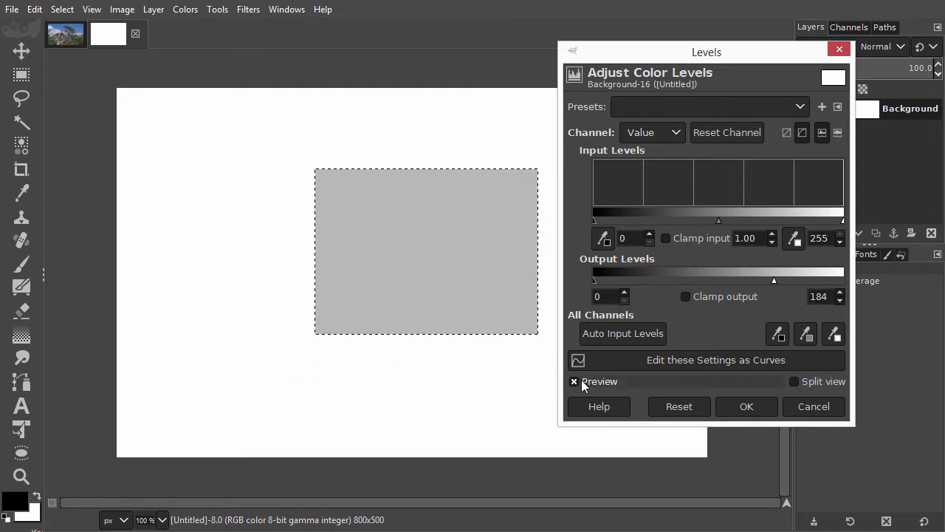
click(812, 406)
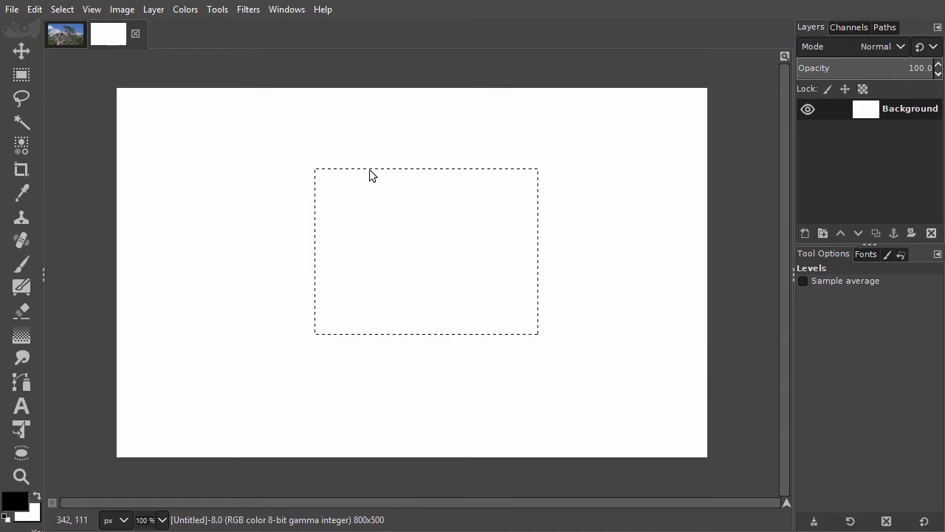
click(63, 8)
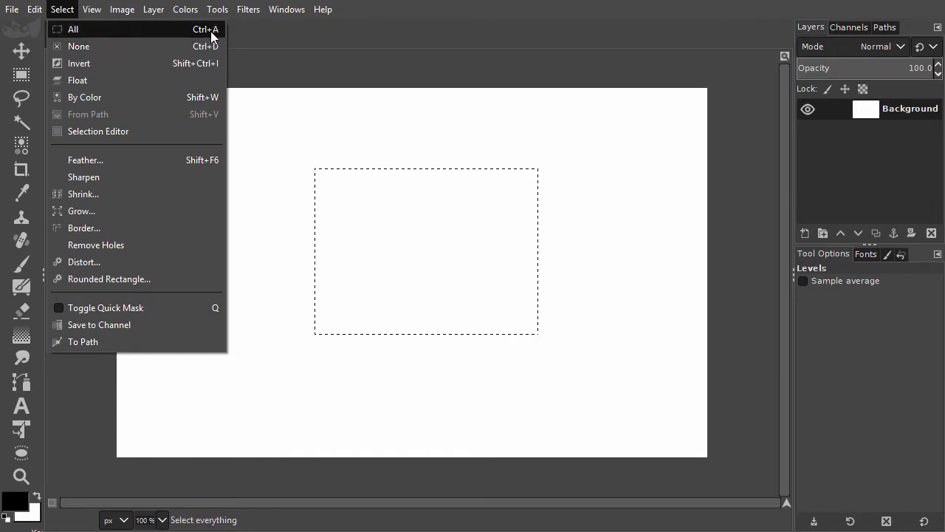
click(174, 47)
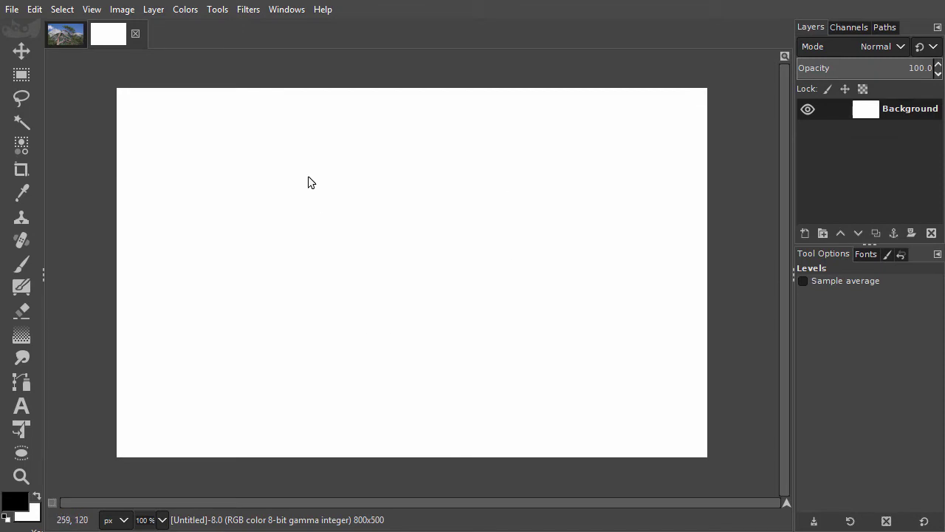
Draw a 326 × 161 rectangular selection at 255,161 with rounded corners of radius 56.8.
click(27, 75)
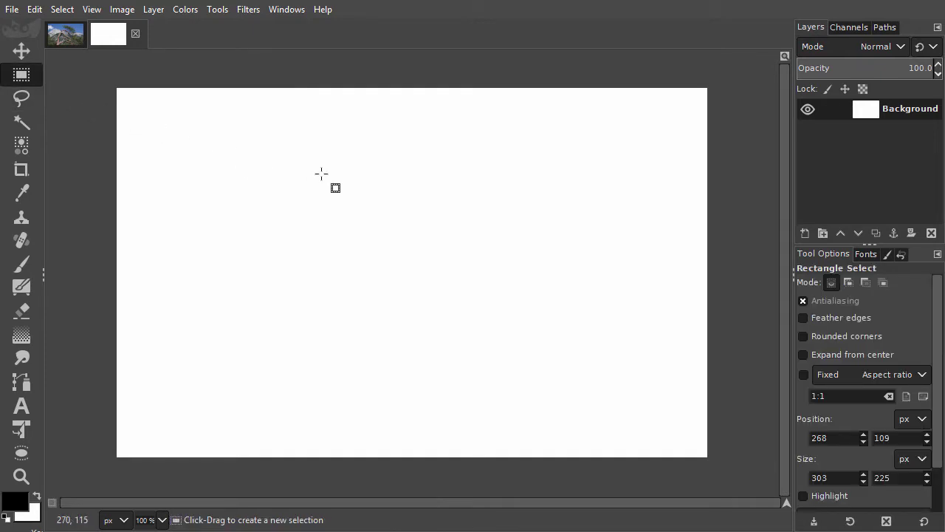
drag(305, 169, 519, 340)
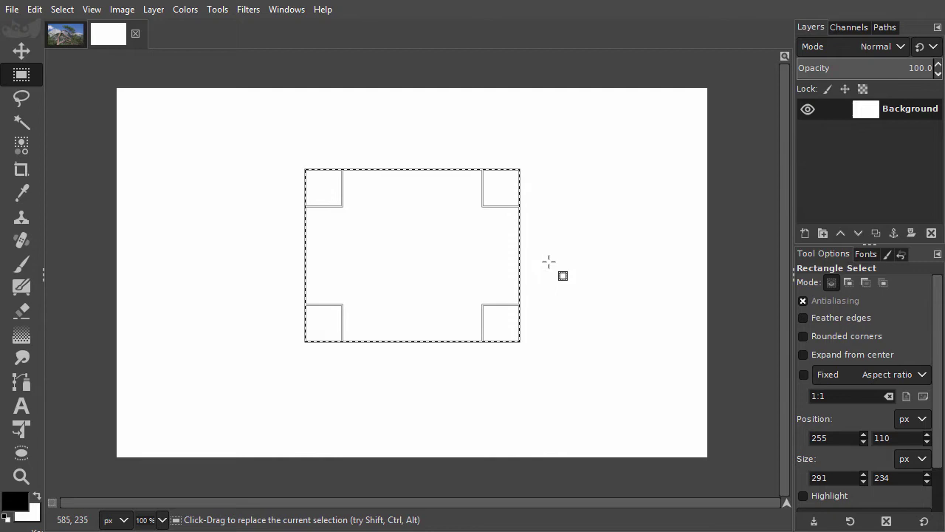
mouse_move(501, 256)
mouse_down()
mouse_move(604, 257)
mouse_move(505, 256)
mouse_up()
drag(507, 200, 501, 234)
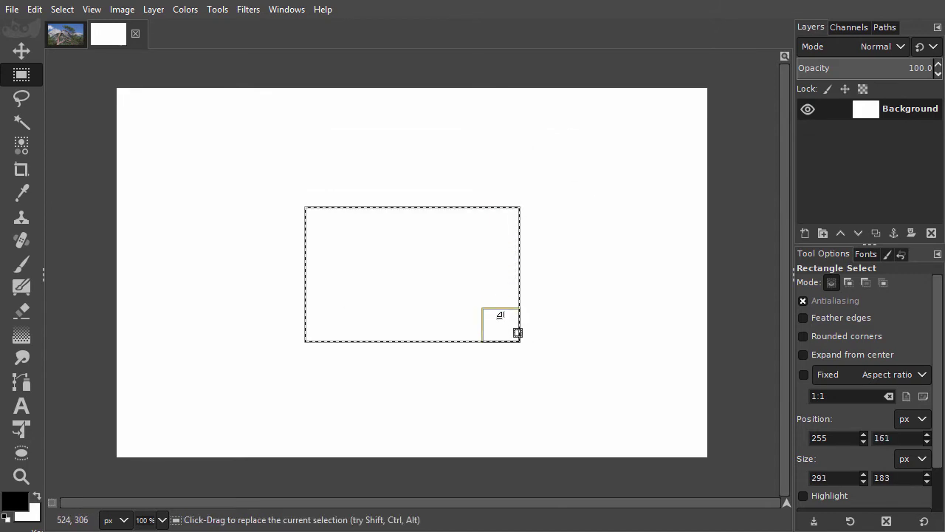
drag(500, 314, 526, 305)
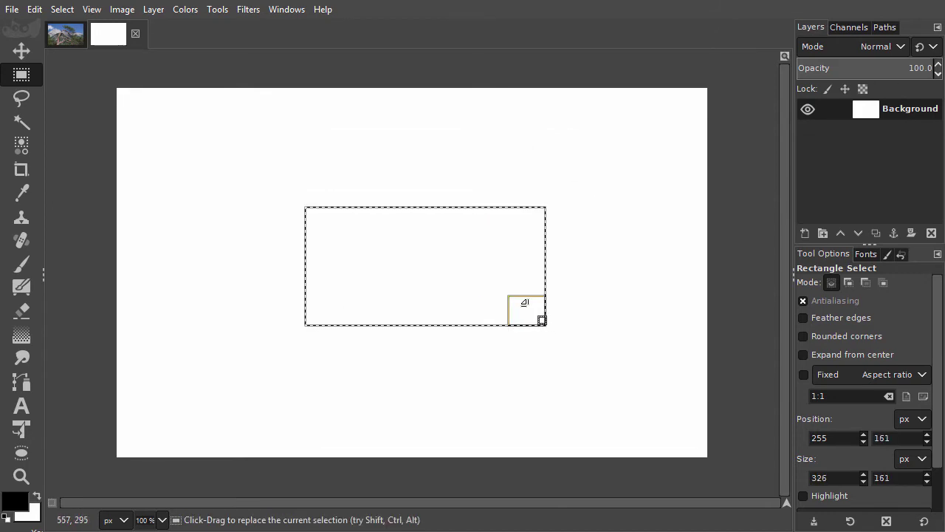
click(802, 336)
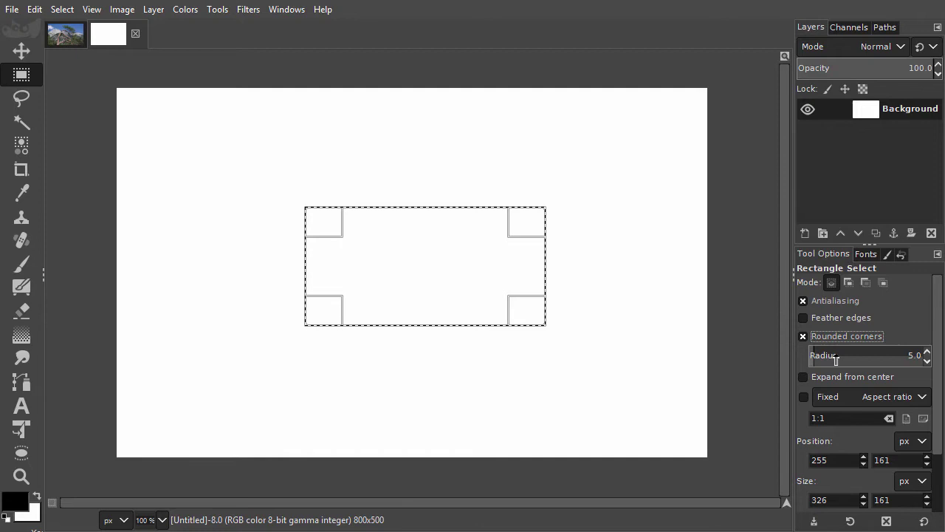
drag(816, 354, 872, 362)
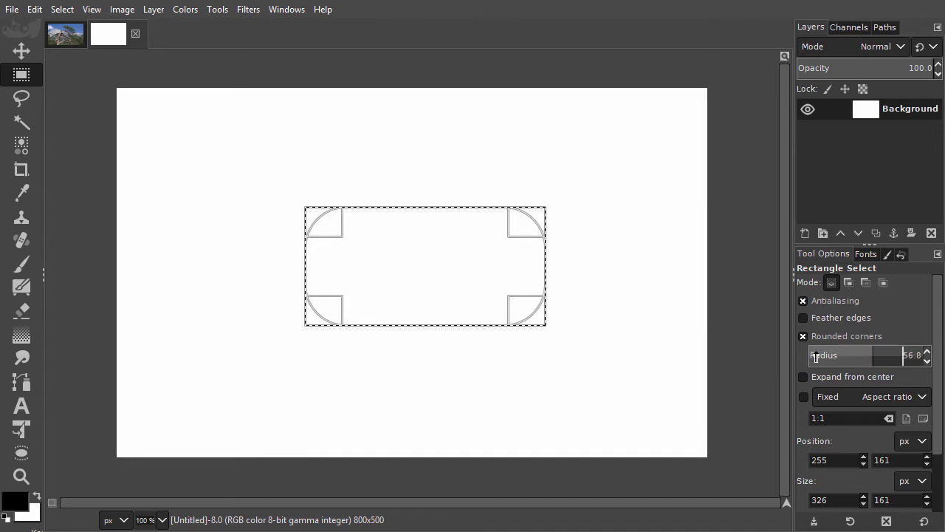
Clear the rounded rectangle and draw a 400 × 177 elliptical selection at 221,157.
click(661, 315)
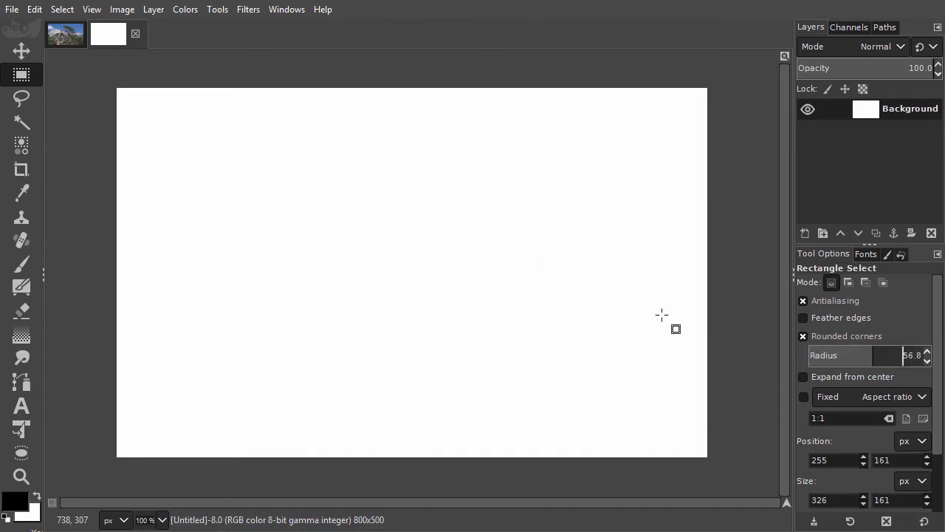
click(23, 459)
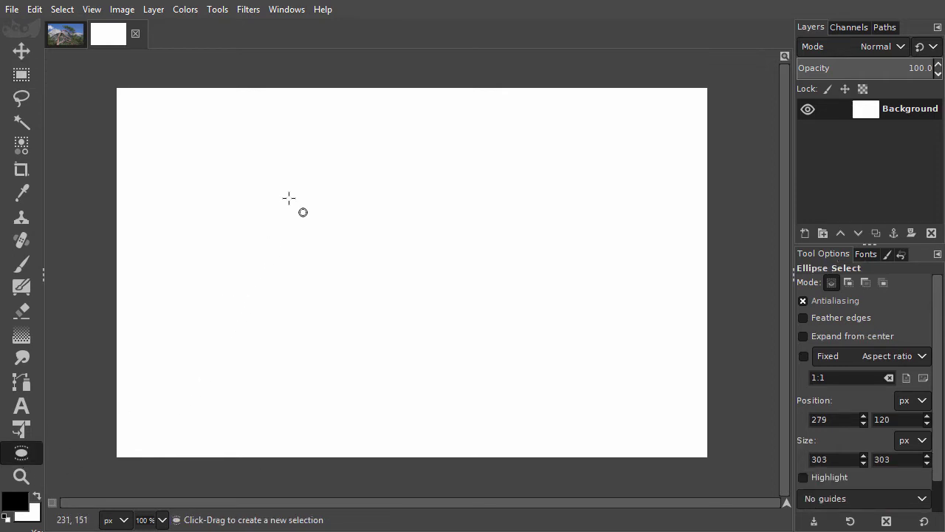
drag(289, 197, 556, 318)
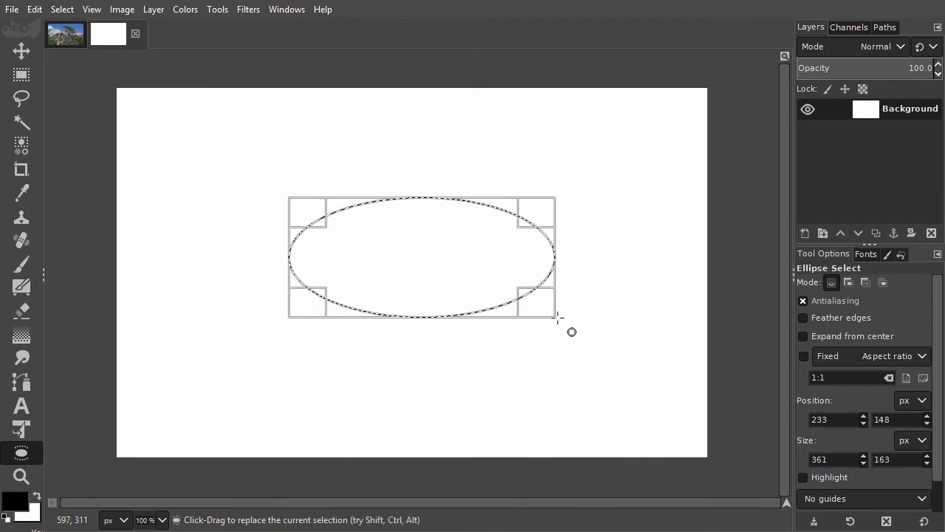
mouse_move(547, 260)
mouse_down()
mouse_move(635, 260)
mouse_move(558, 260)
mouse_up()
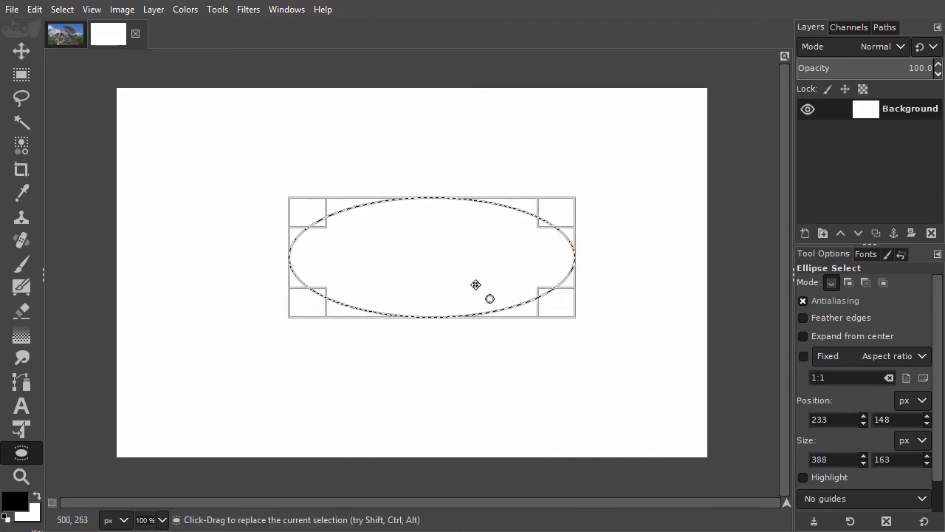
mouse_move(433, 302)
mouse_down()
mouse_move(434, 346)
mouse_move(443, 316)
mouse_up()
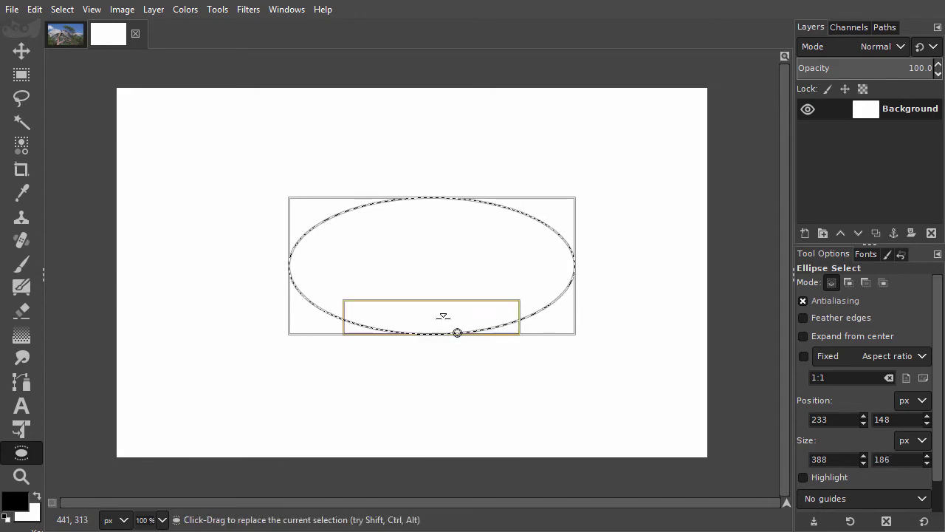
mouse_move(305, 222)
mouse_down()
mouse_move(280, 270)
mouse_move(390, 270)
mouse_move(394, 184)
mouse_move(316, 156)
mouse_move(295, 195)
mouse_move(303, 235)
mouse_up()
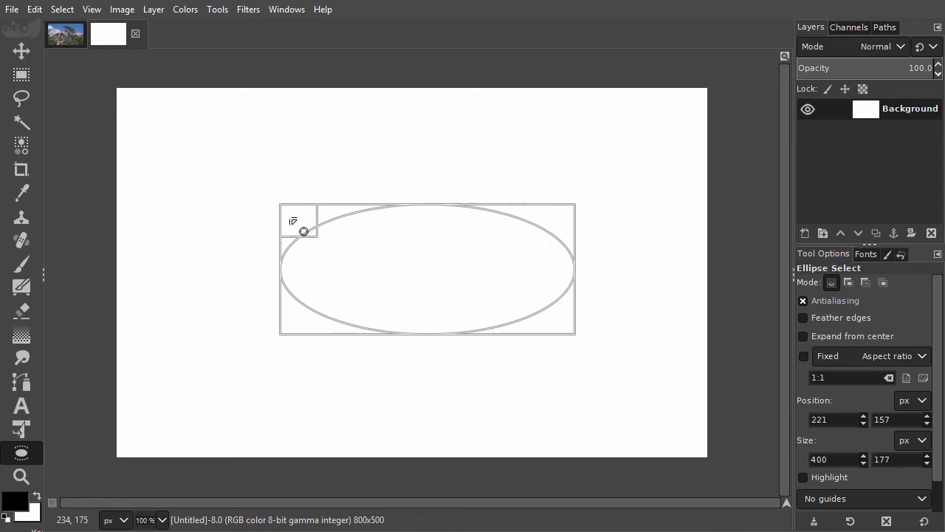
Draw a Shift-constrained 272 × 272 circular selection at 240,124, then clear it.
key(ctrl+z)
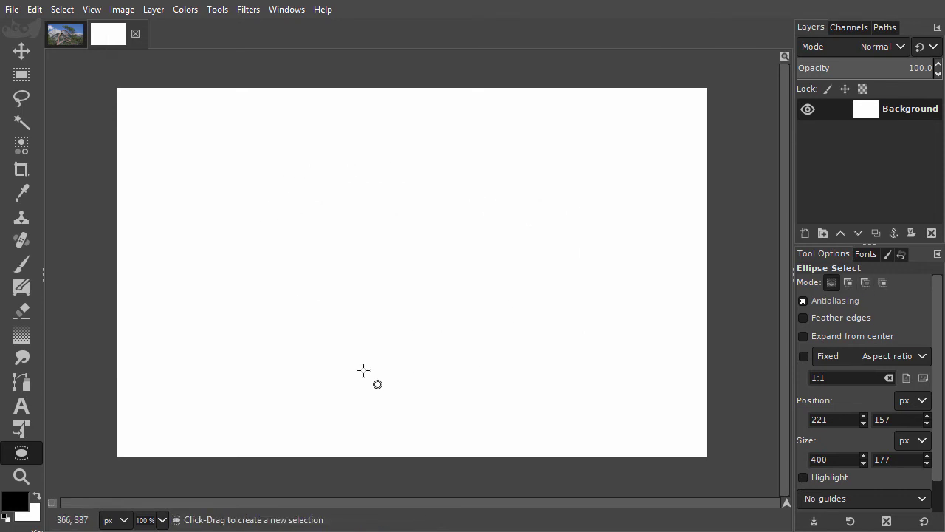
drag(293, 179, 536, 258)
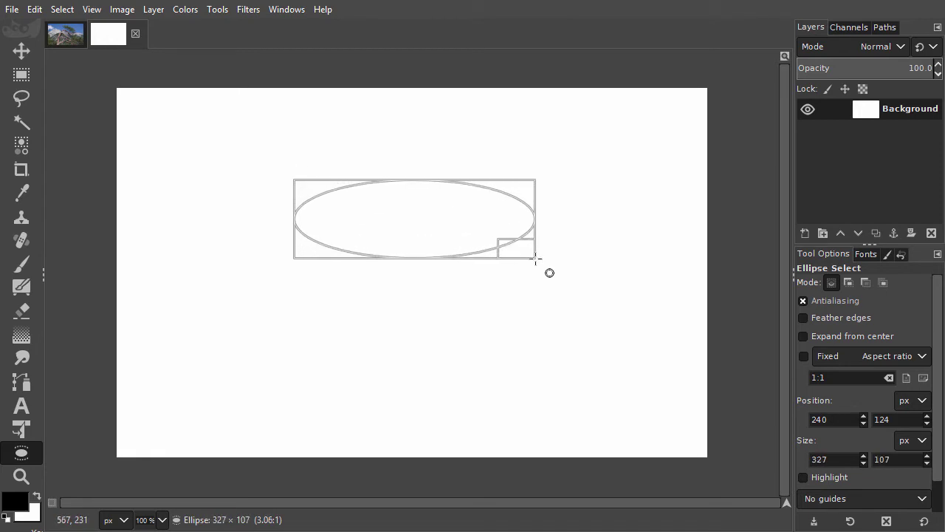
key(shift)
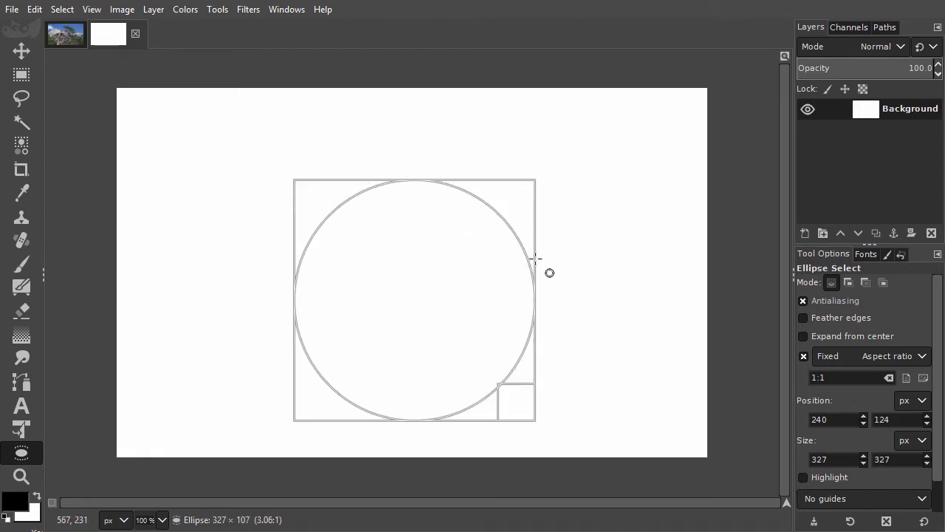
drag(536, 259, 495, 279)
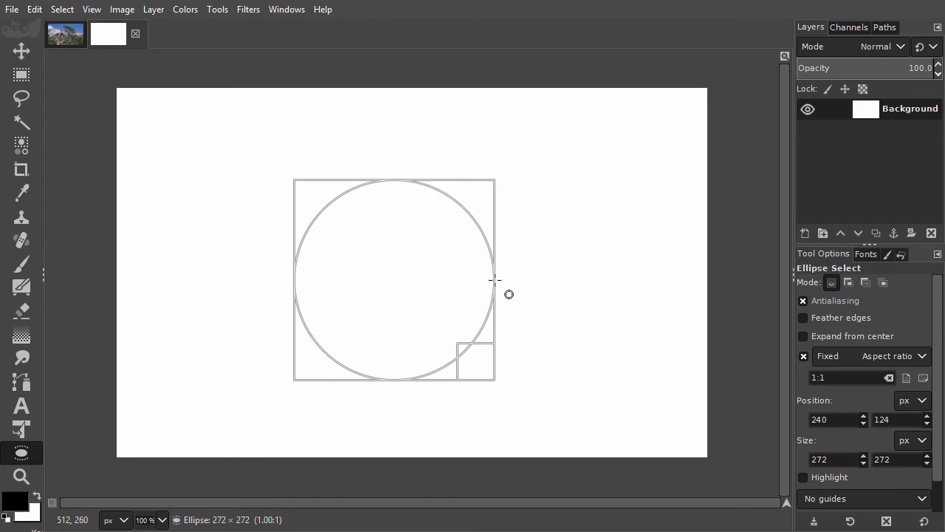
drag(494, 279, 495, 279)
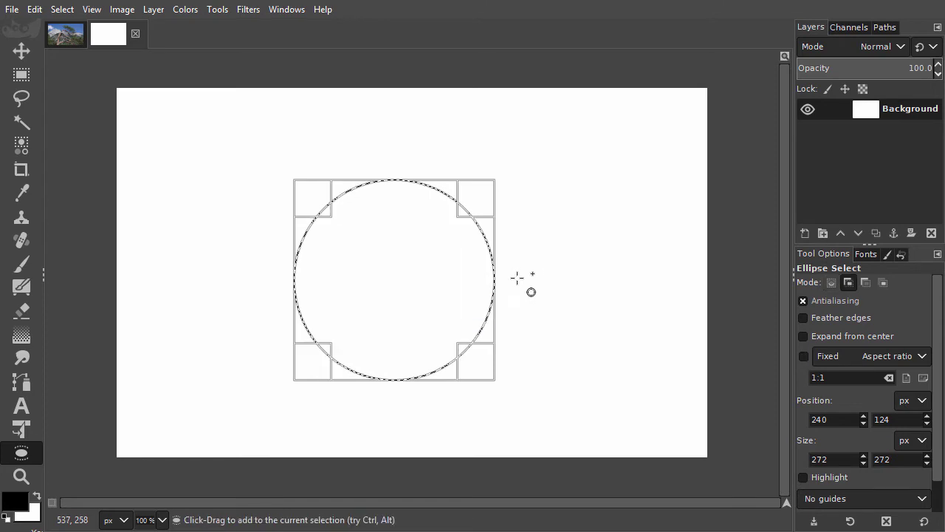
key(shift)
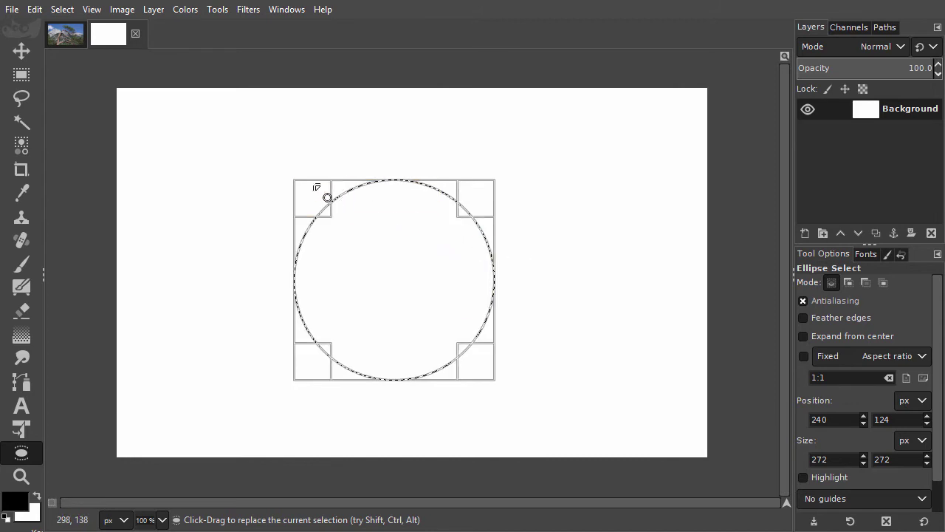
ctrl+click(201, 144)
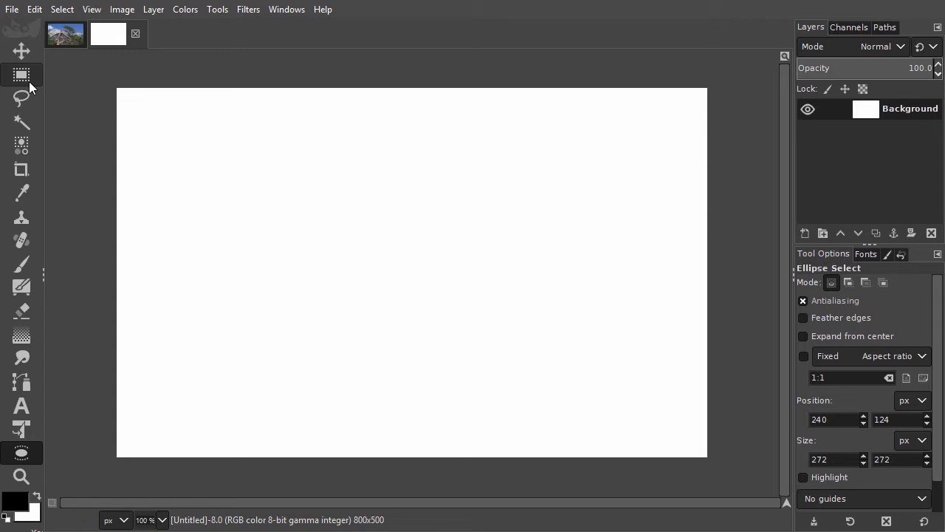
Turn off rounded corners and draw a 284 × 284 square selection at 294,82.
click(21, 75)
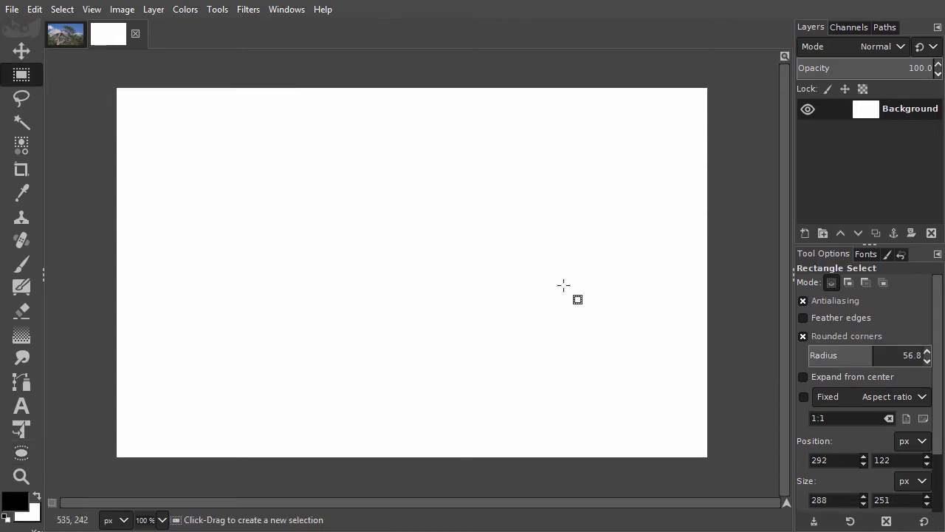
click(803, 336)
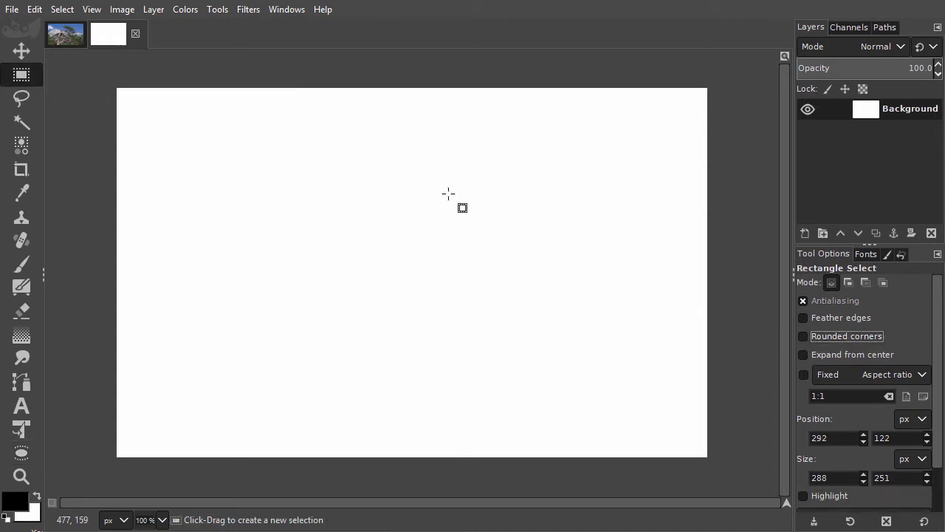
drag(333, 148, 543, 300)
key(shift)
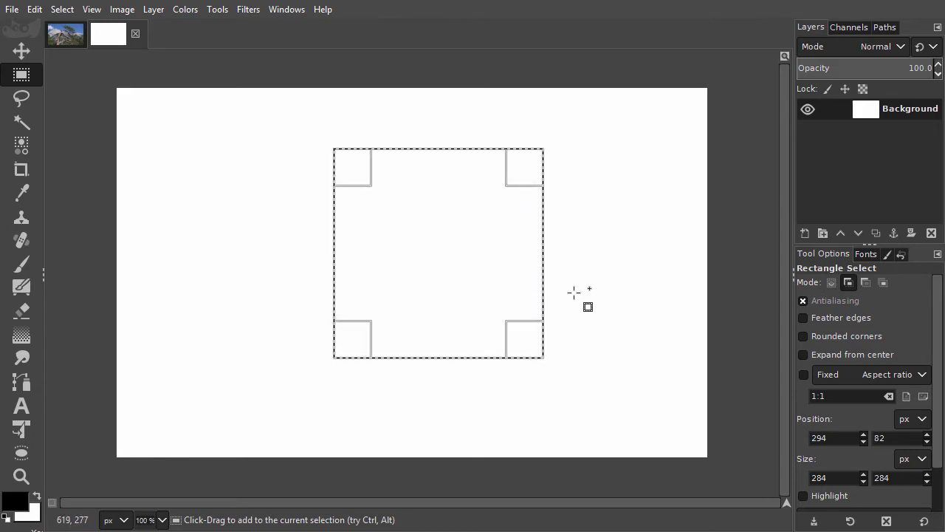
Move the 284 × 284 square selection from 294,82 to 315,112.
key(shift)
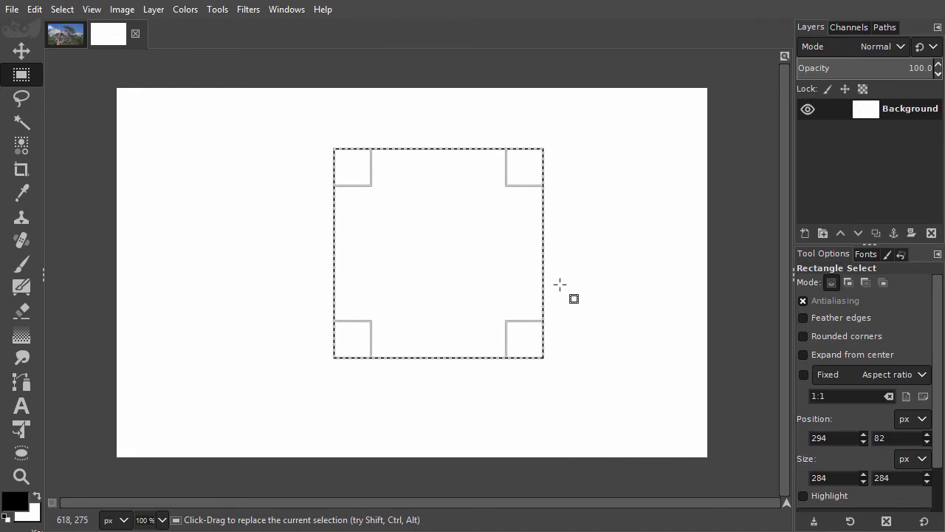
drag(460, 244, 476, 264)
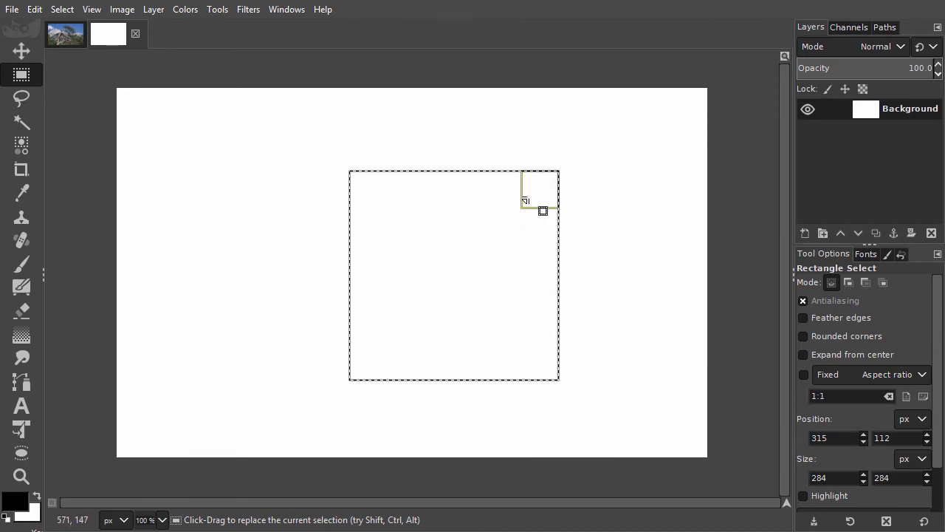
click(457, 263)
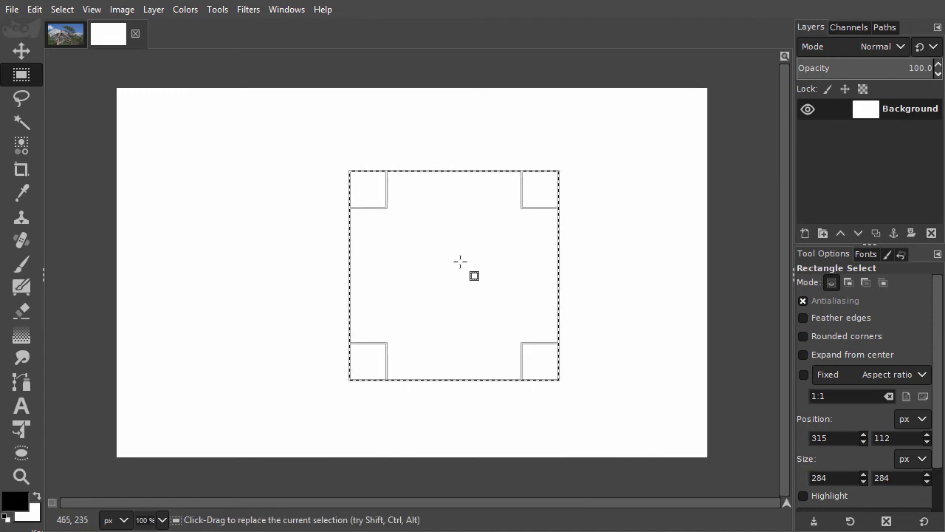
Resize the selection to 261 × 275 at 315,121 and switch to Add mode.
mouse_move(543, 268)
mouse_down()
mouse_move(586, 270)
mouse_move(536, 266)
mouse_up()
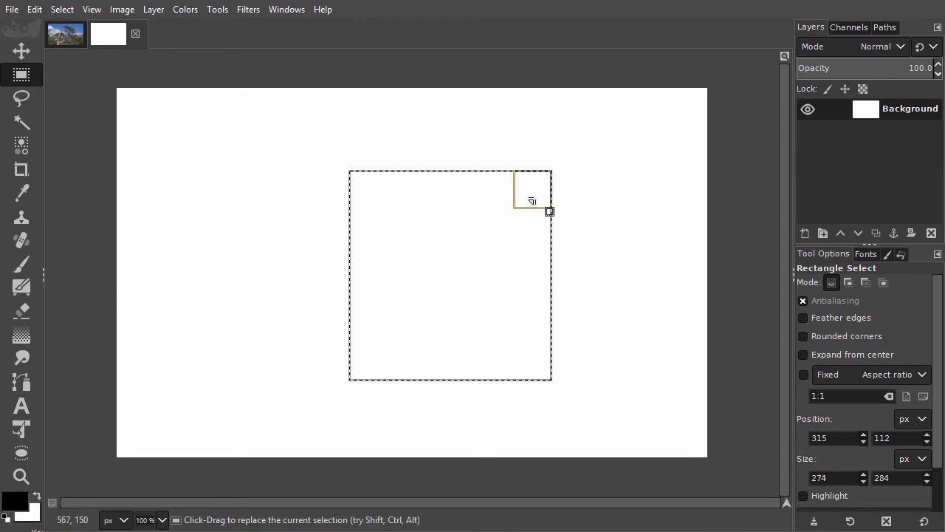
mouse_move(531, 200)
mouse_down()
mouse_move(499, 212)
mouse_move(495, 251)
mouse_move(542, 266)
mouse_move(563, 242)
mouse_move(553, 211)
mouse_move(520, 206)
mouse_up()
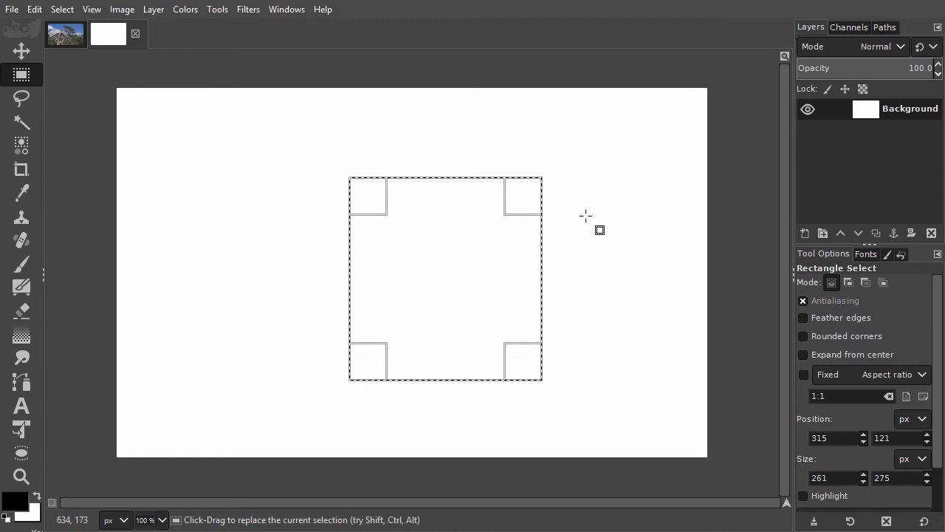
key(shift)
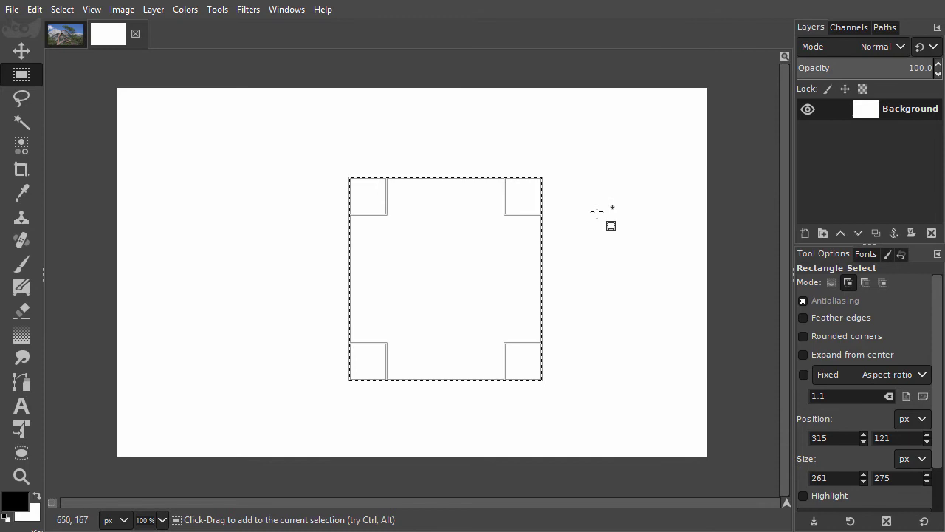
Add a 254 × 201 rectangle at 404,44, merging it into one stepped selection.
click(591, 208)
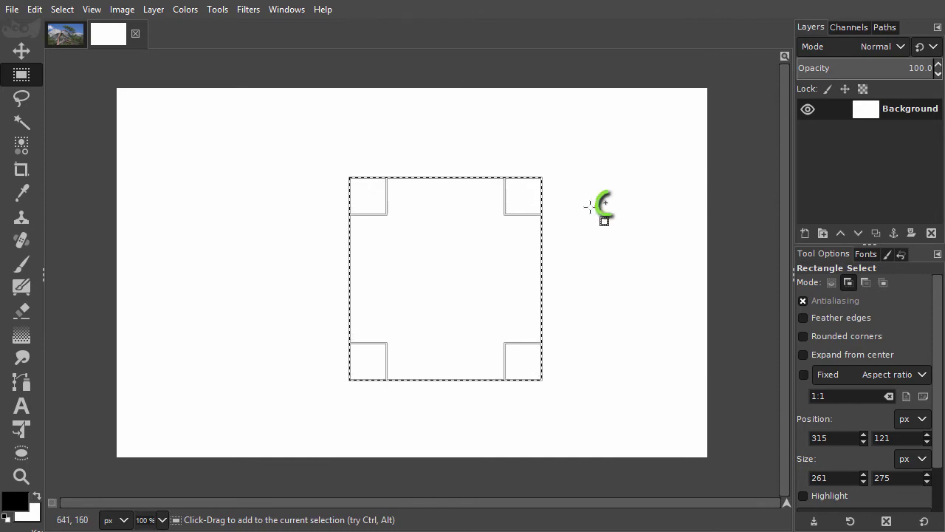
key(shift)
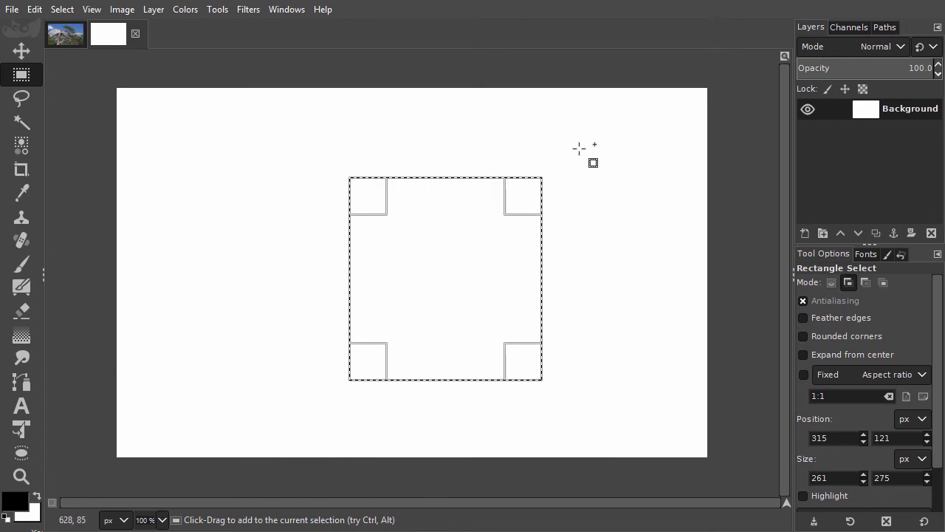
drag(577, 146, 684, 279)
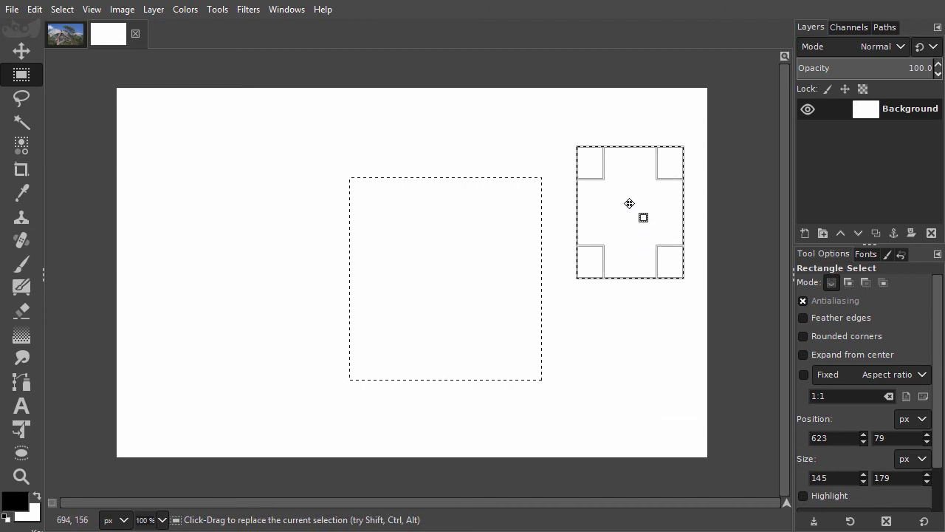
mouse_move(629, 204)
mouse_down()
mouse_move(627, 345)
mouse_move(645, 279)
mouse_move(629, 205)
mouse_move(618, 200)
mouse_up()
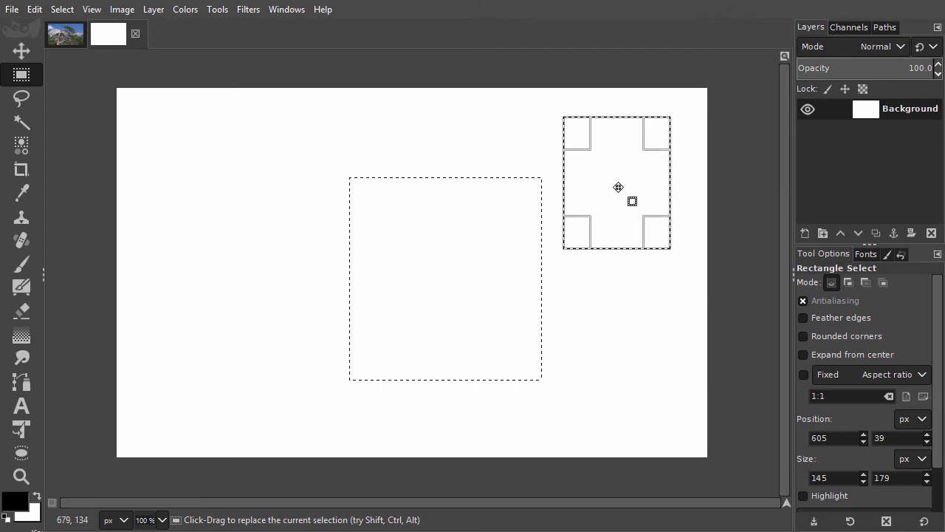
drag(618, 187, 423, 193)
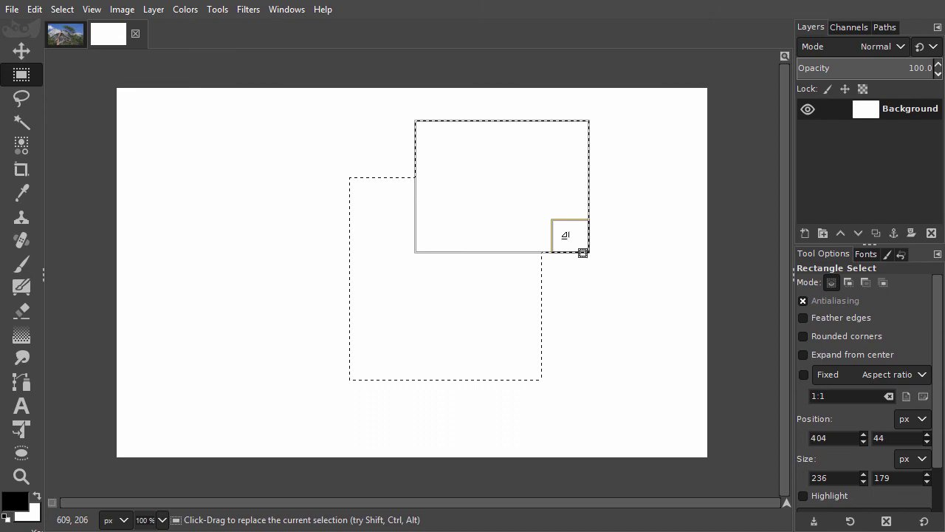
drag(569, 237, 603, 270)
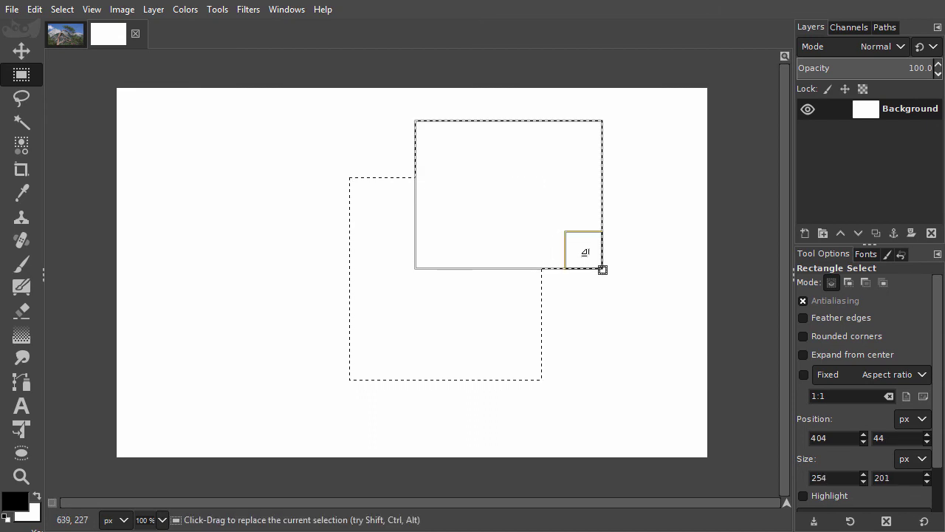
key(Return)
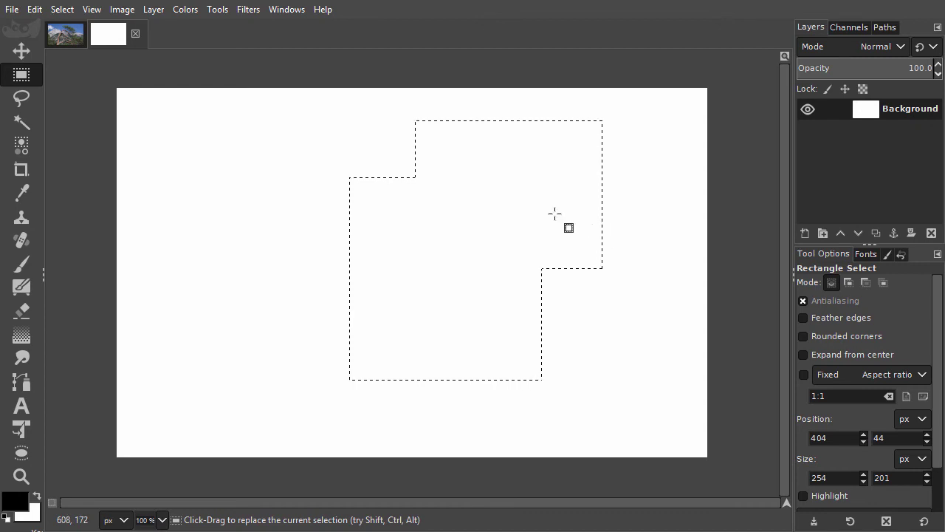
Subtract a 302x170 rectangle at 192,258 from the lower left, leaving a narrow stem.
key(ctrl)
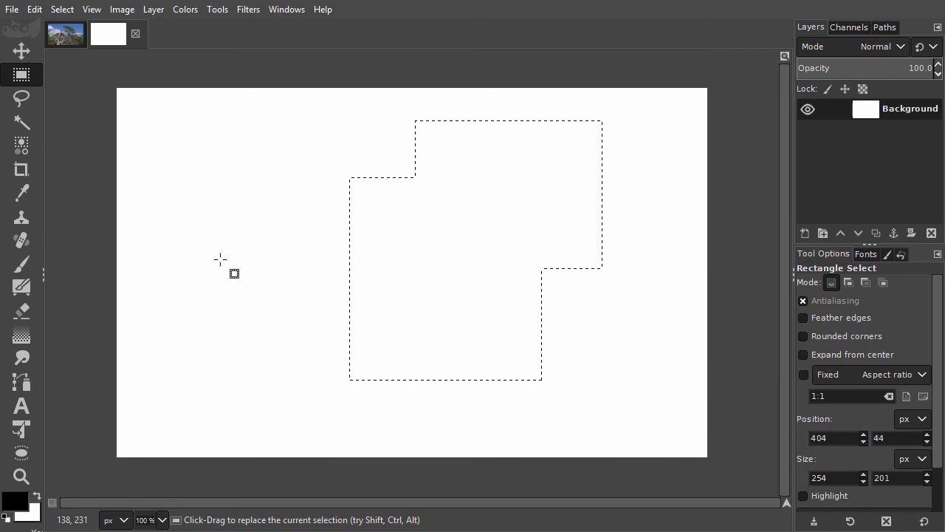
key(ctrl)
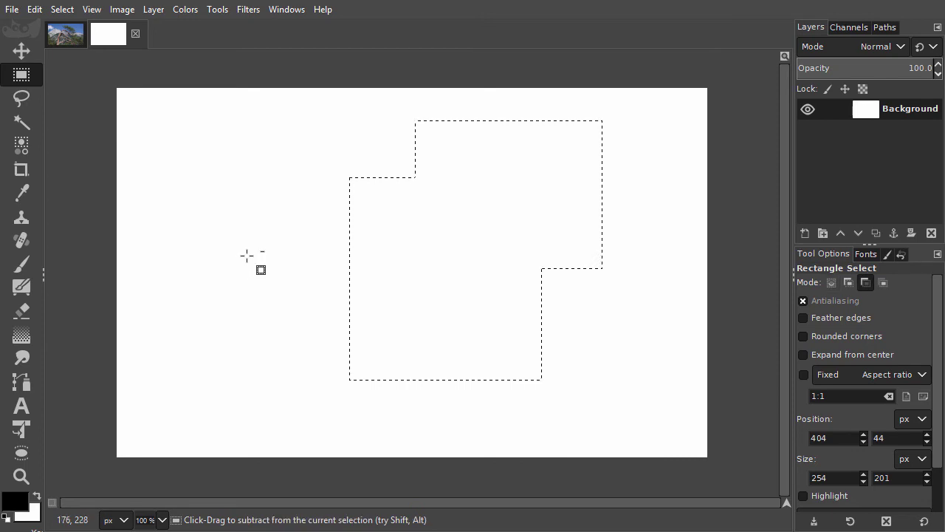
key(ctrl)
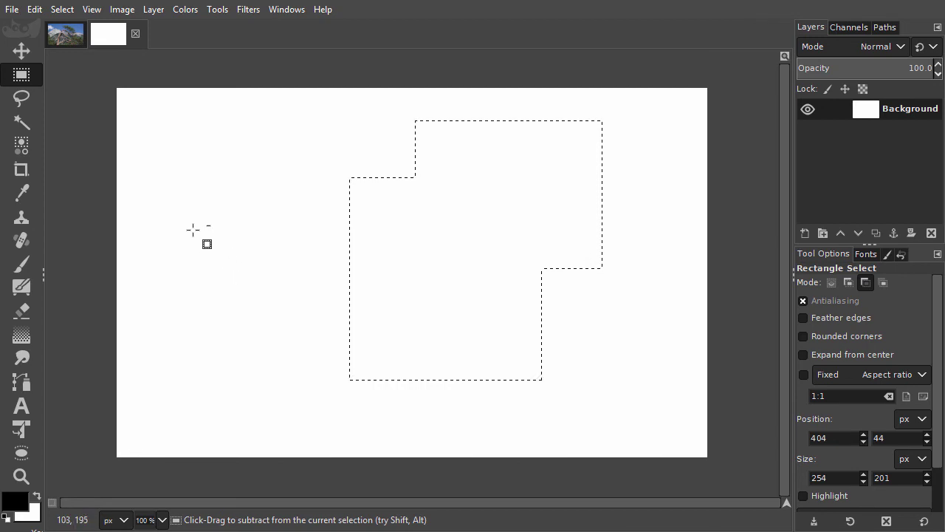
drag(187, 211, 311, 350)
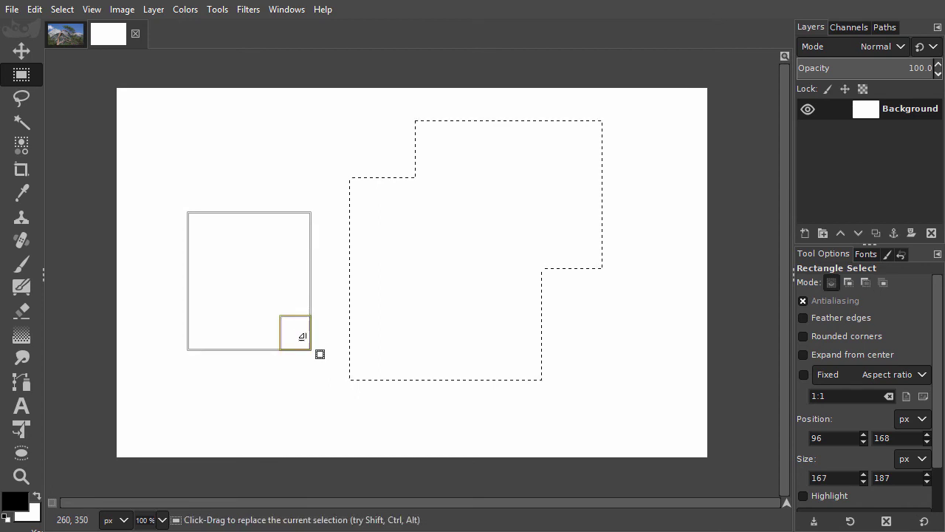
drag(251, 275, 467, 347)
drag(400, 278, 400, 294)
key(Return)
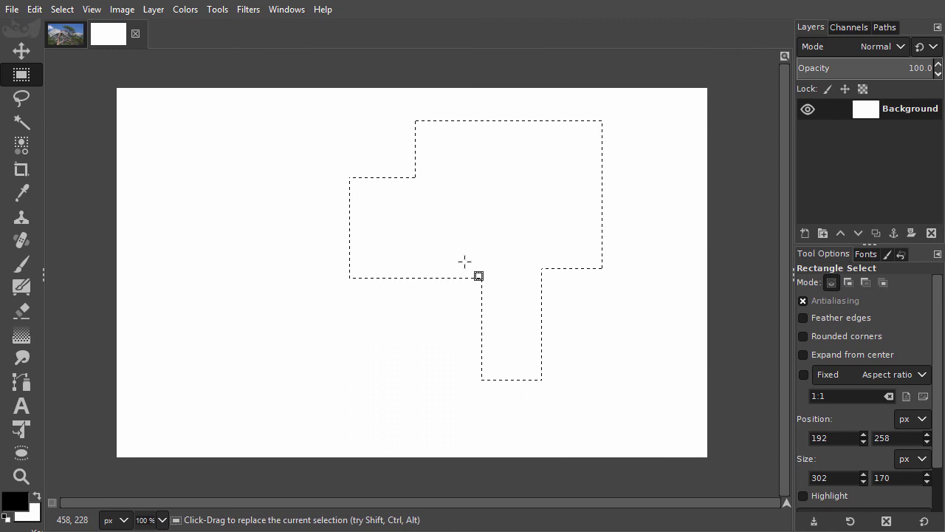
Intersect the selection with a large ellipse, then undo back to the stepped rectangle outline.
click(26, 452)
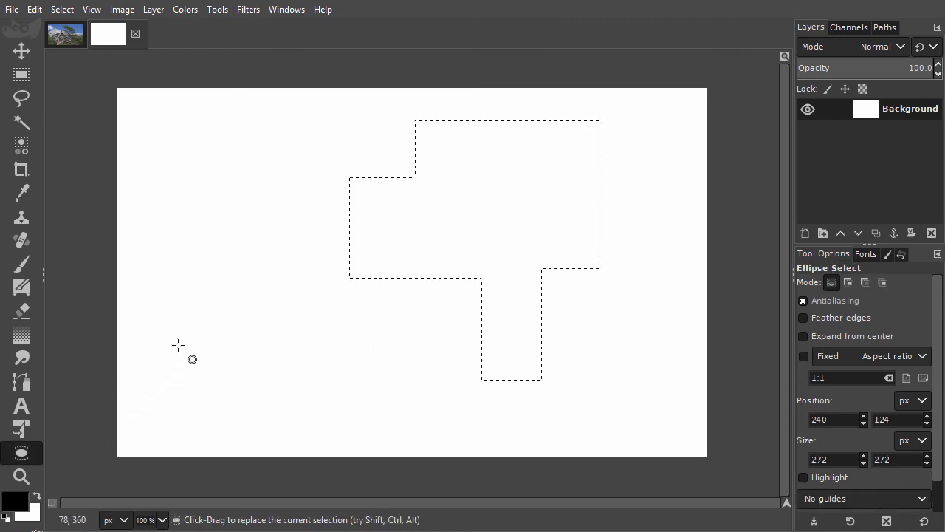
key(ctrl)
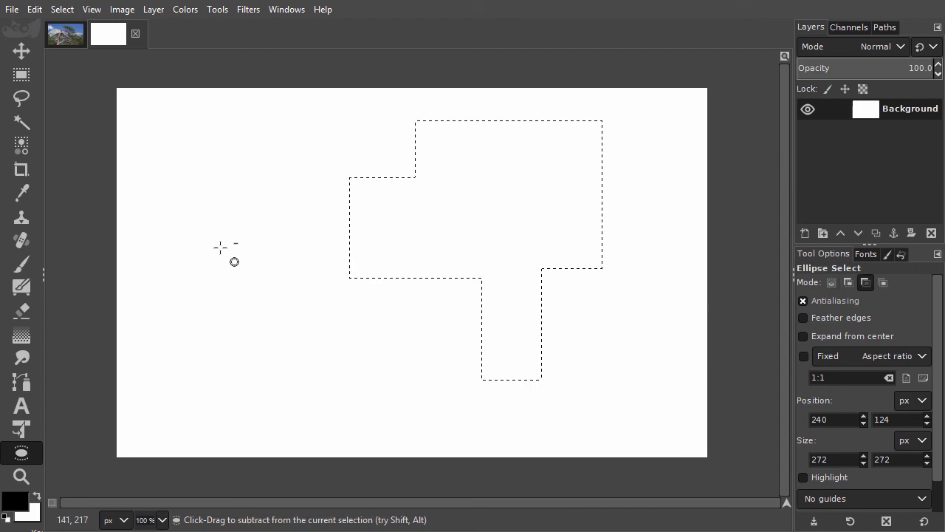
key(ctrl+shift)
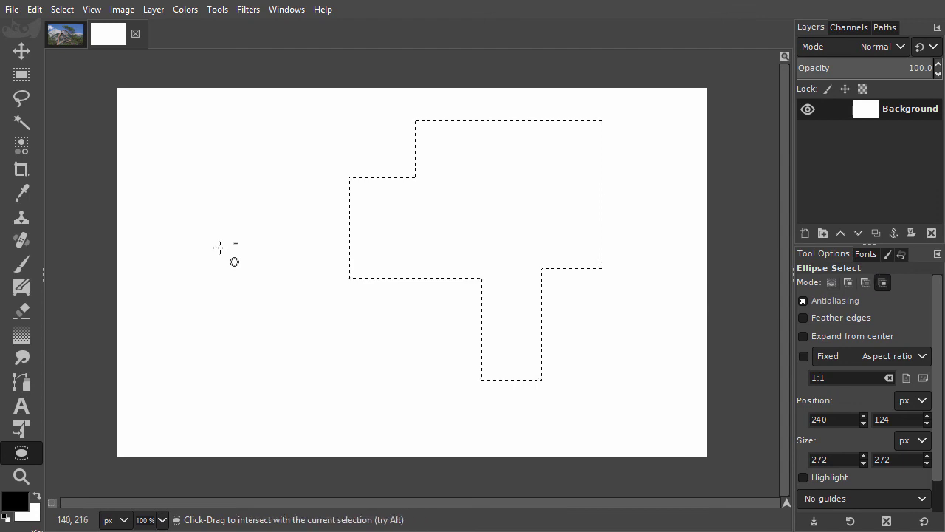
drag(214, 226, 523, 428)
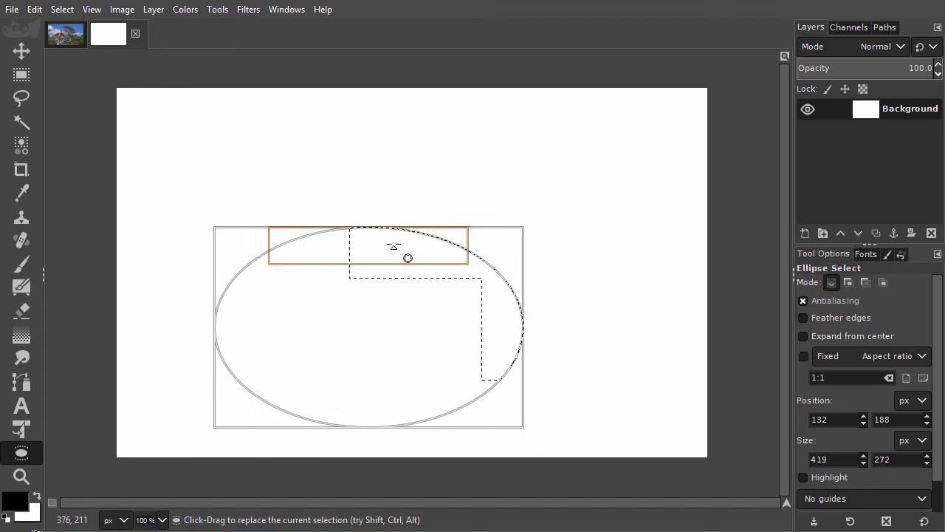
drag(407, 257, 398, 201)
key(Return)
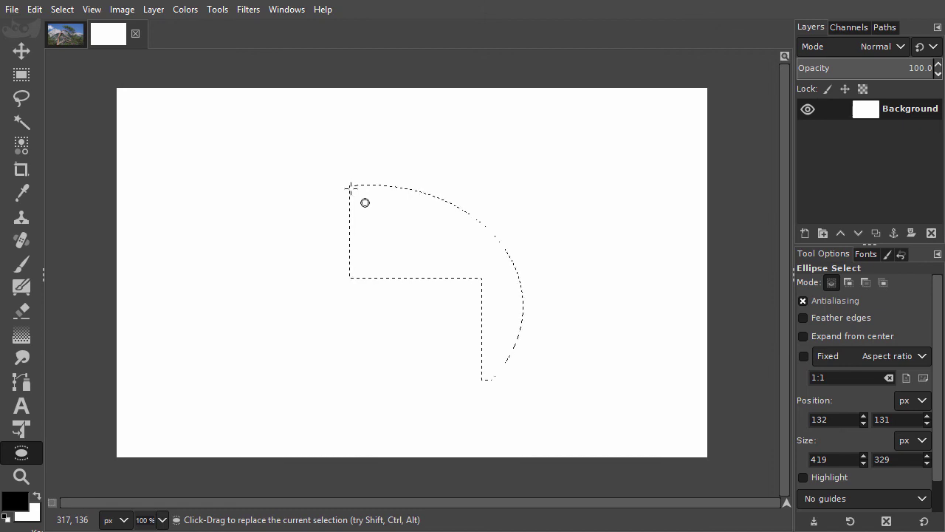
key(ctrl)
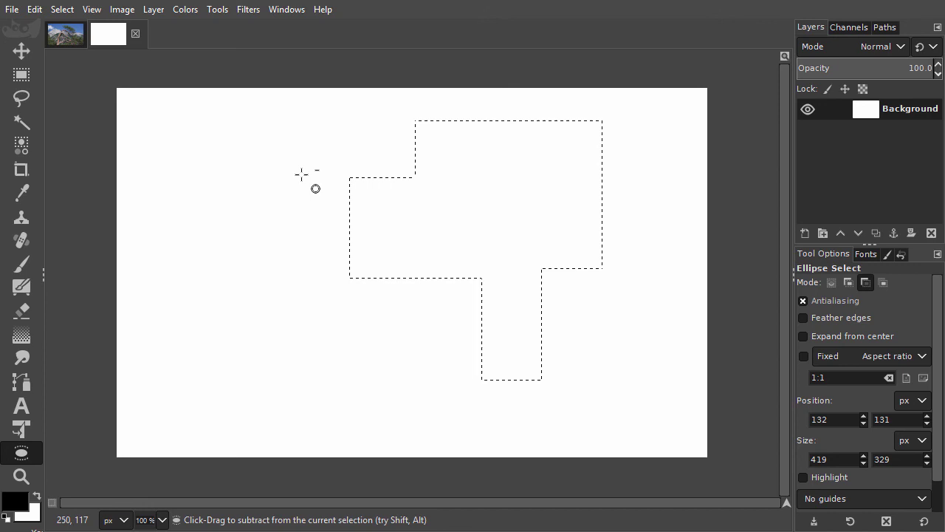
Revert to the earlier square selections in Undo History, then redo to the ellipse-intersected selection.
click(901, 254)
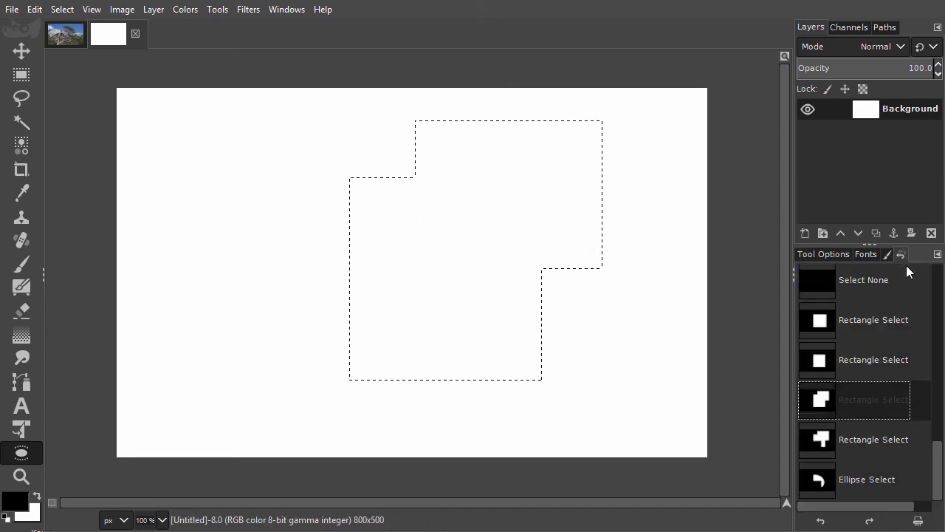
click(878, 358)
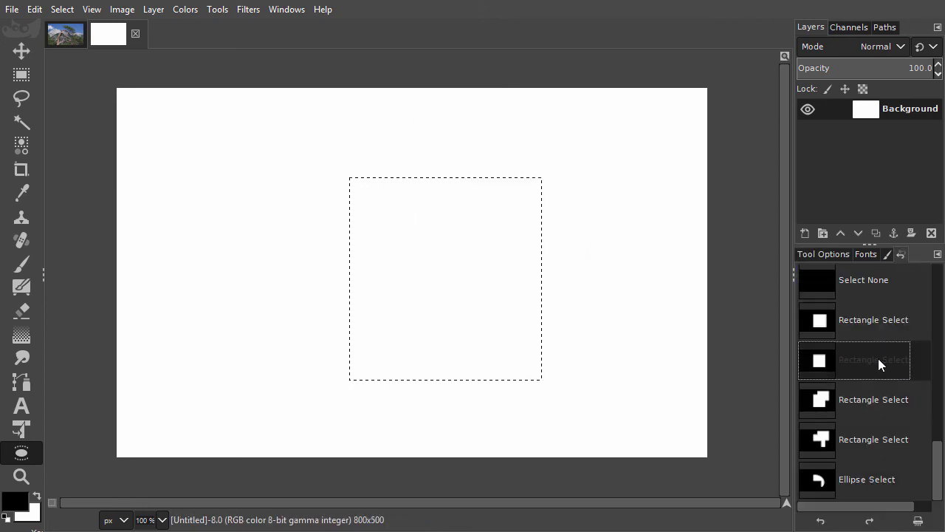
click(862, 319)
key(ctrl+y)
key(ctrl+y)
key(ctrl+y)
key(ctrl+y)
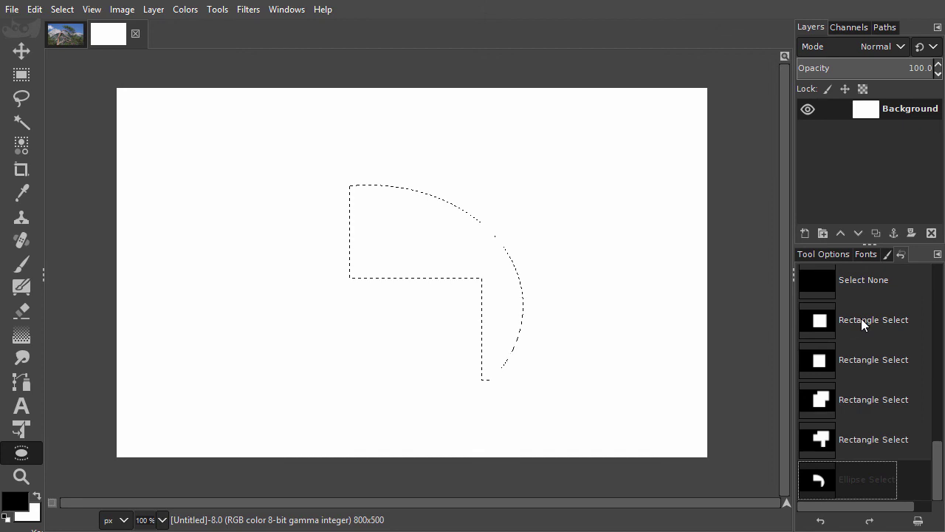